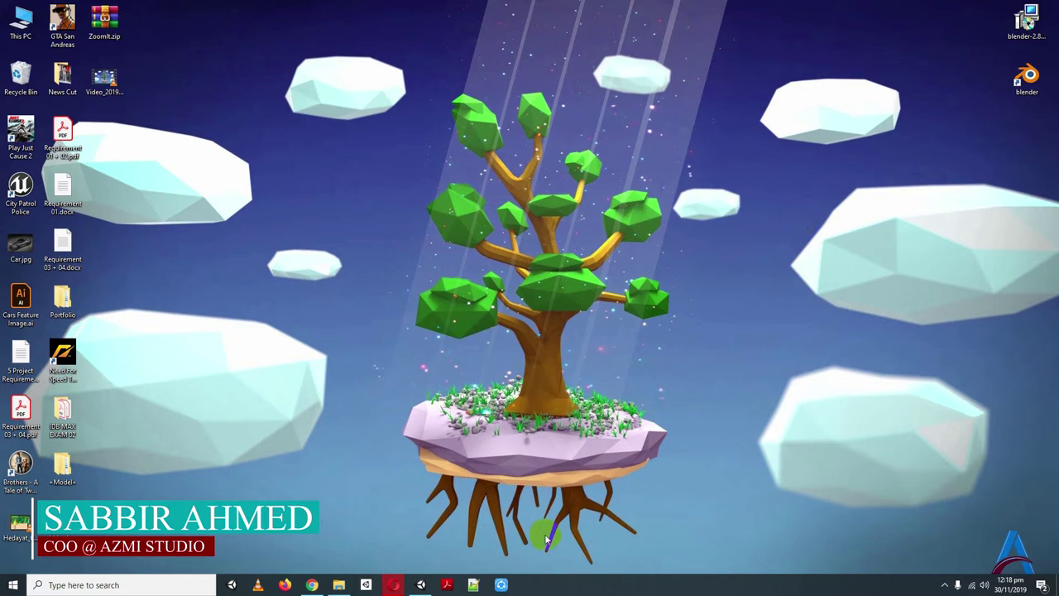
Search Google for 'blender download' in a new Opera window.
right_click(393, 585)
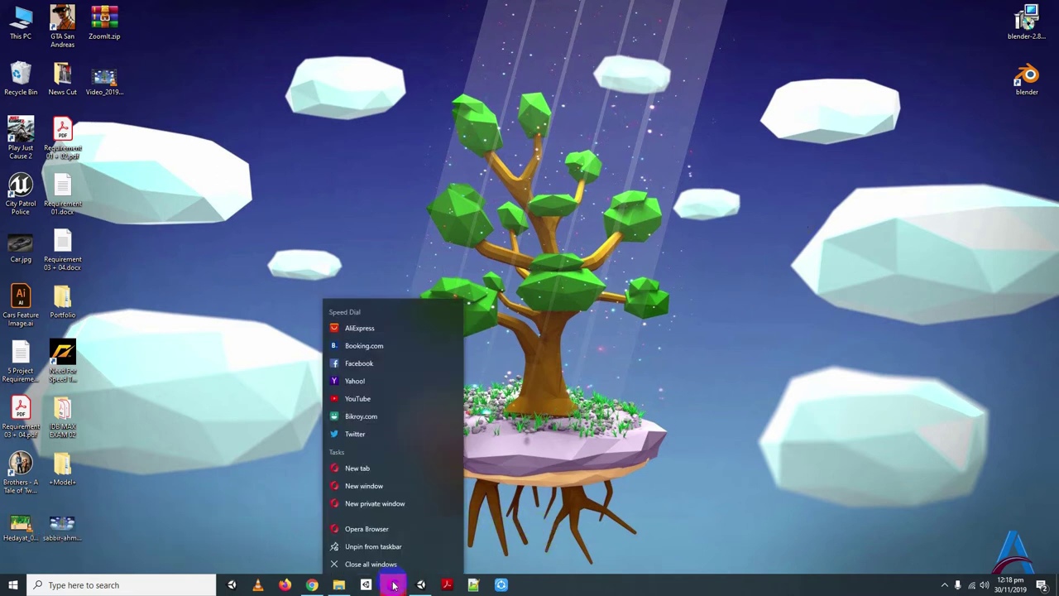
click(375, 537)
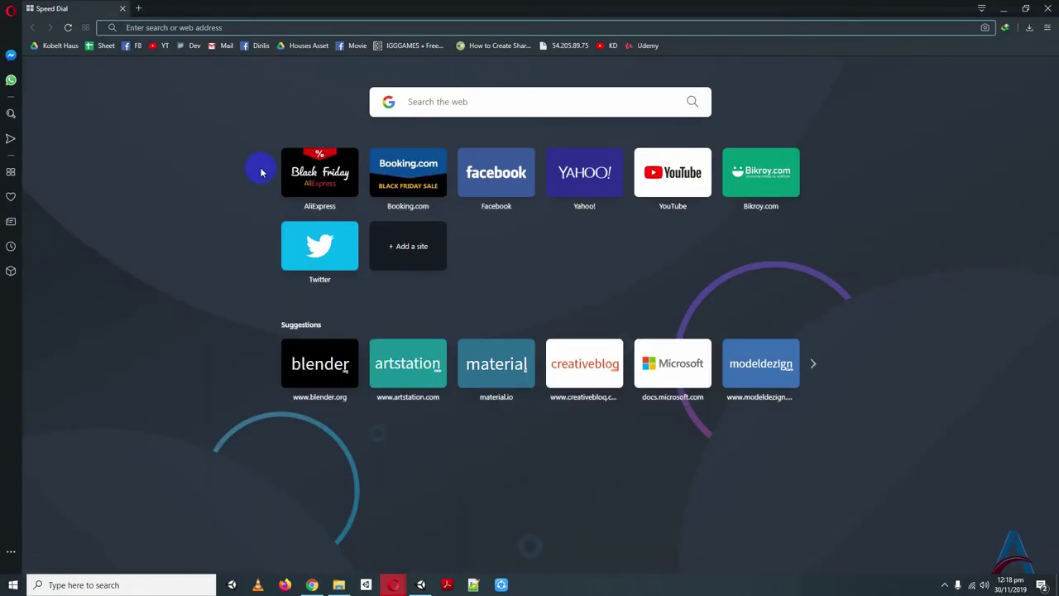
text(blender dl)
key(BackSpace)
text(ownlo)
key(Return)
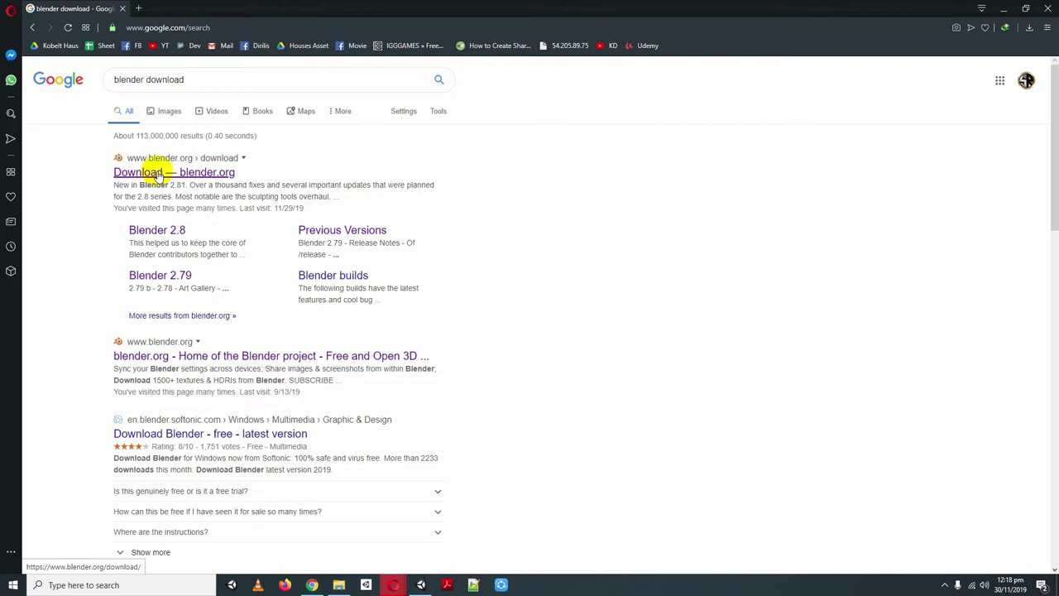
Open the 'Download — blender.org' result in a new tab and switch to it.
right_click(157, 176)
click(174, 182)
click(165, 8)
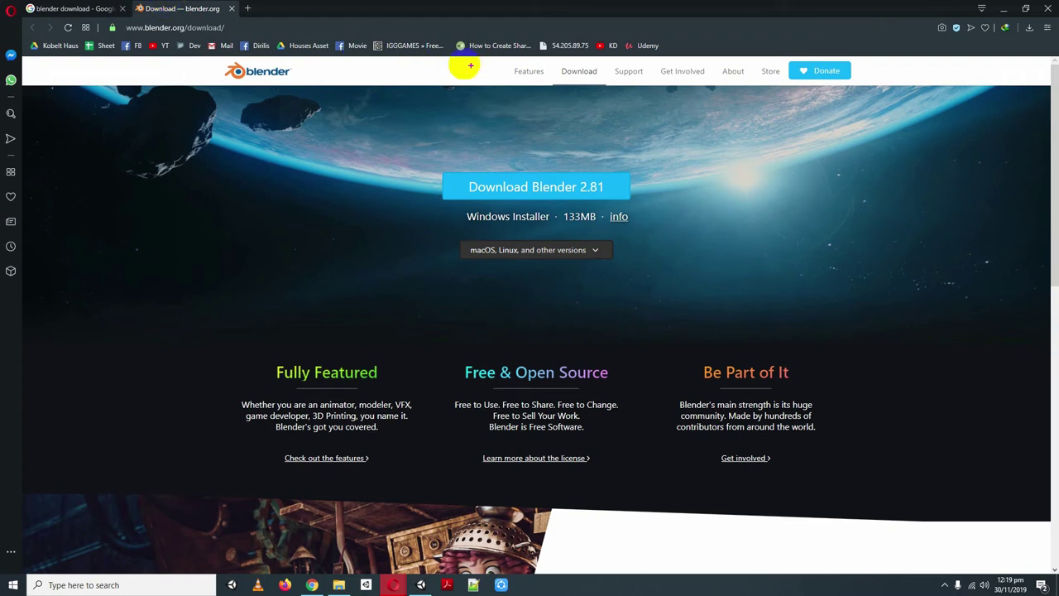
Request the Blender 2.81 Windows Installer (133MB) from the download page.
drag(422, 138, 542, 126)
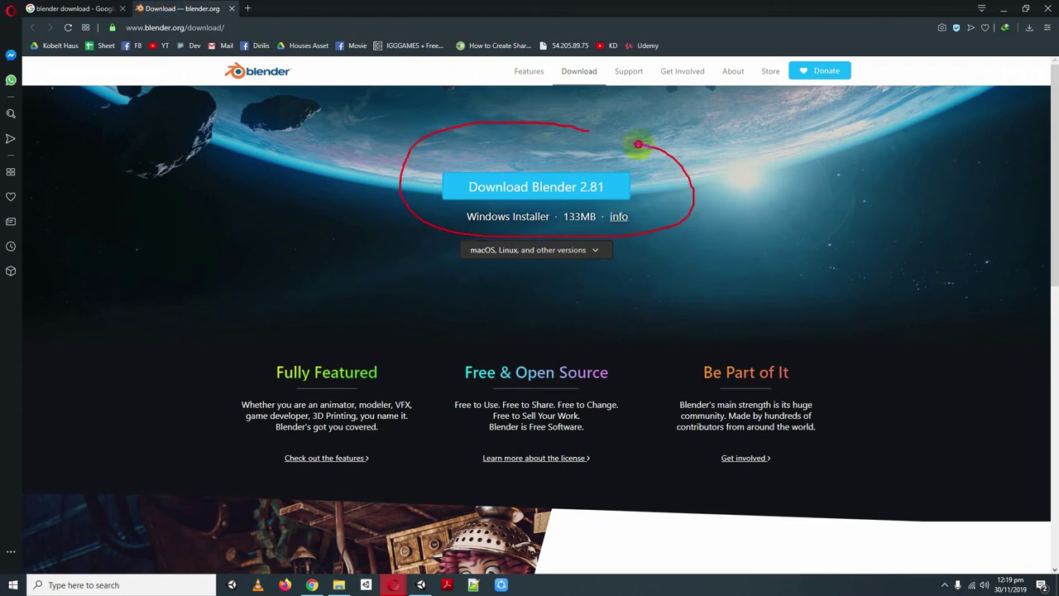
key(Escape)
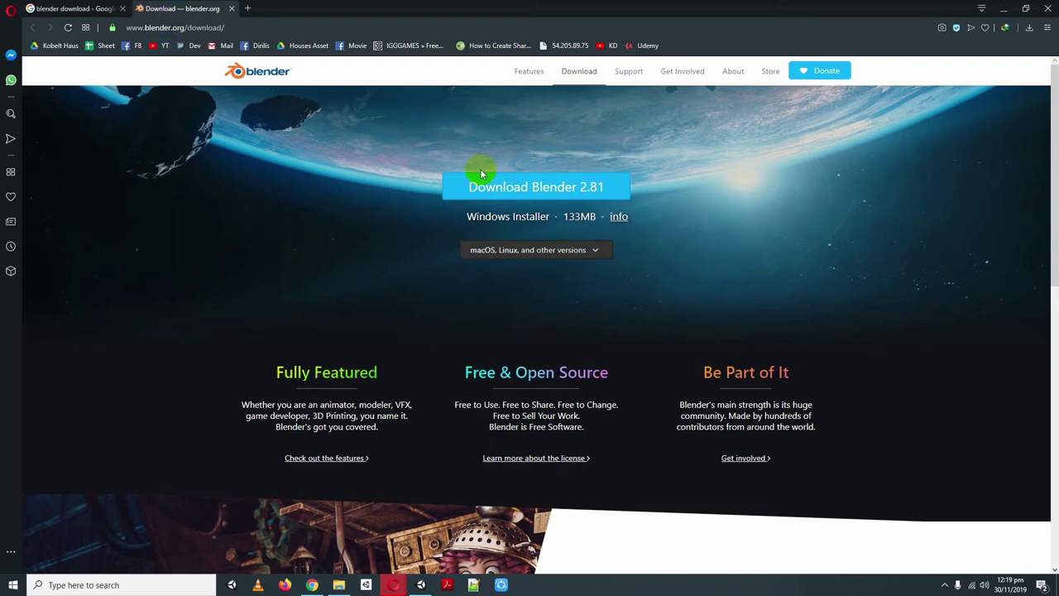
drag(595, 168, 634, 175)
click(519, 190)
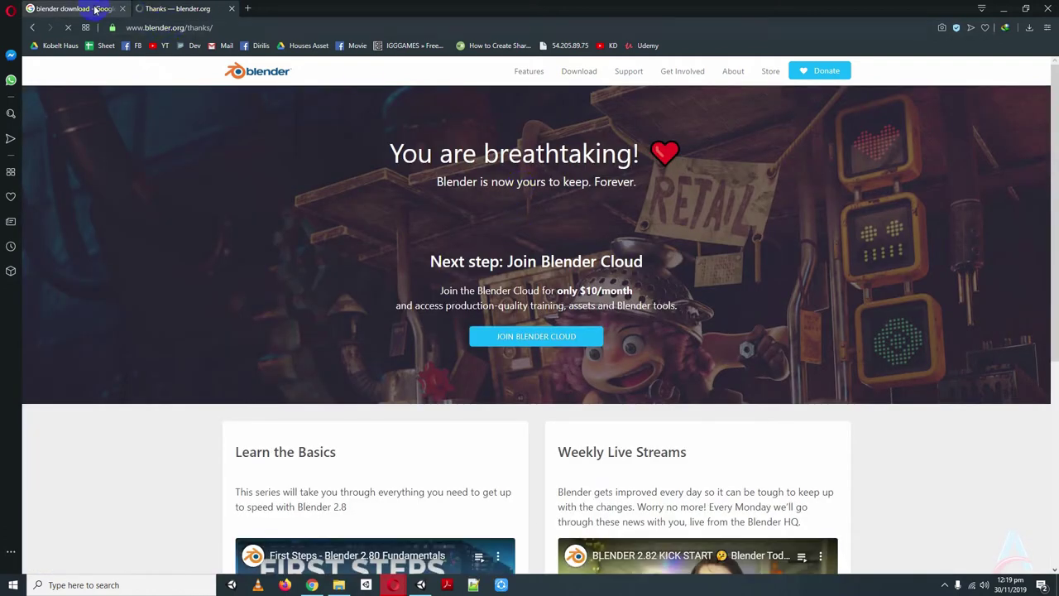
Start downloading the Blender 2.81 installer in Internet Download Manager.
mouse_move(503, 229)
mouse_down()
mouse_move(356, 168)
mouse_move(433, 156)
mouse_move(265, 165)
mouse_move(336, 157)
mouse_up()
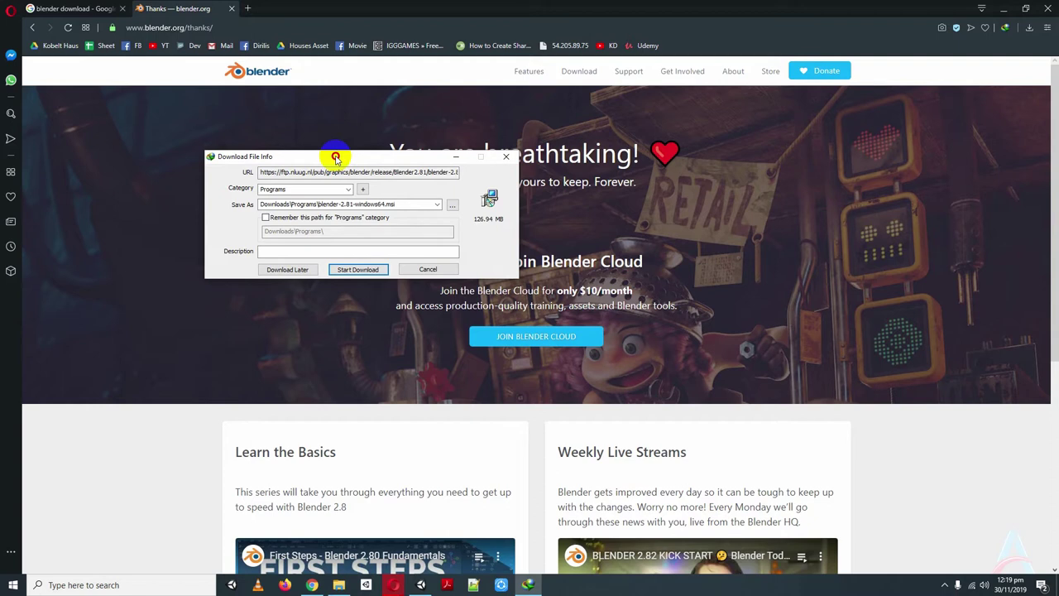
click(358, 270)
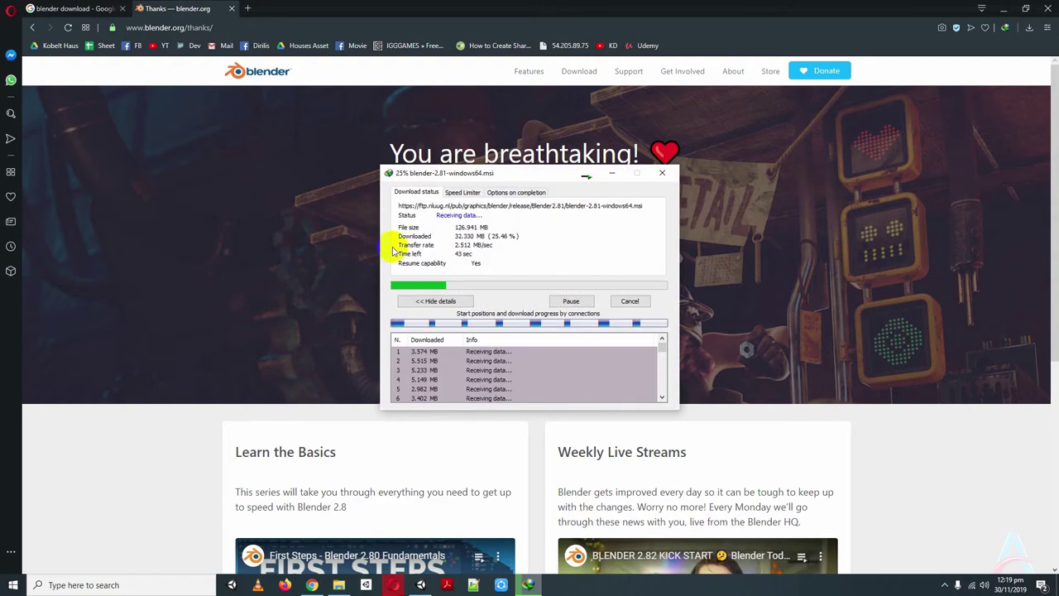
mouse_move(514, 173)
mouse_down()
mouse_move(263, 106)
mouse_move(222, 105)
mouse_up()
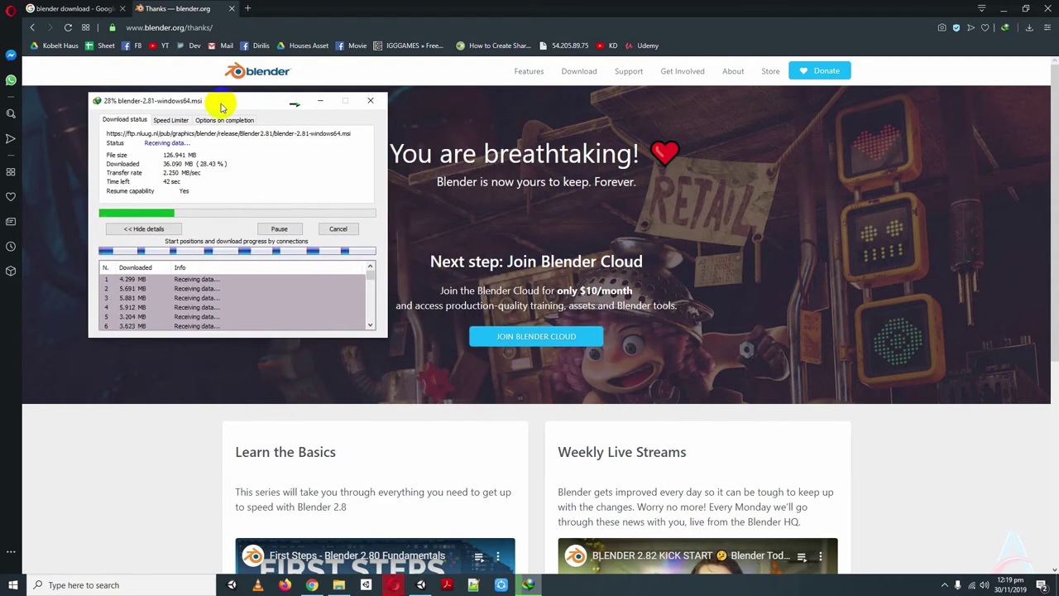
While the download runs, reveal the installer's direct download address on the blender.org thanks page.
click(174, 8)
click(76, 8)
click(189, 7)
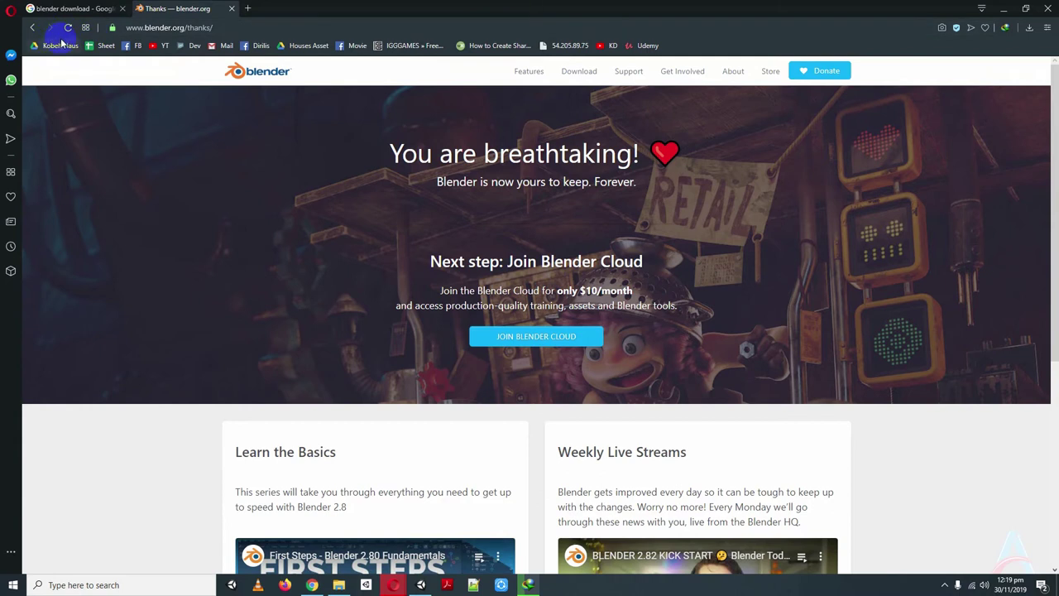
click(32, 27)
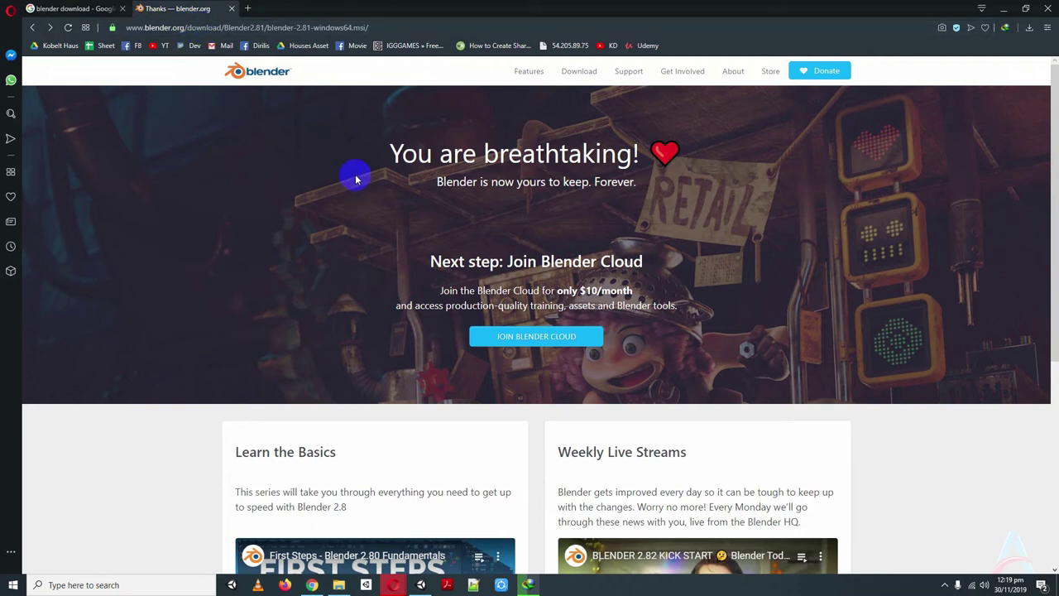
click(532, 585)
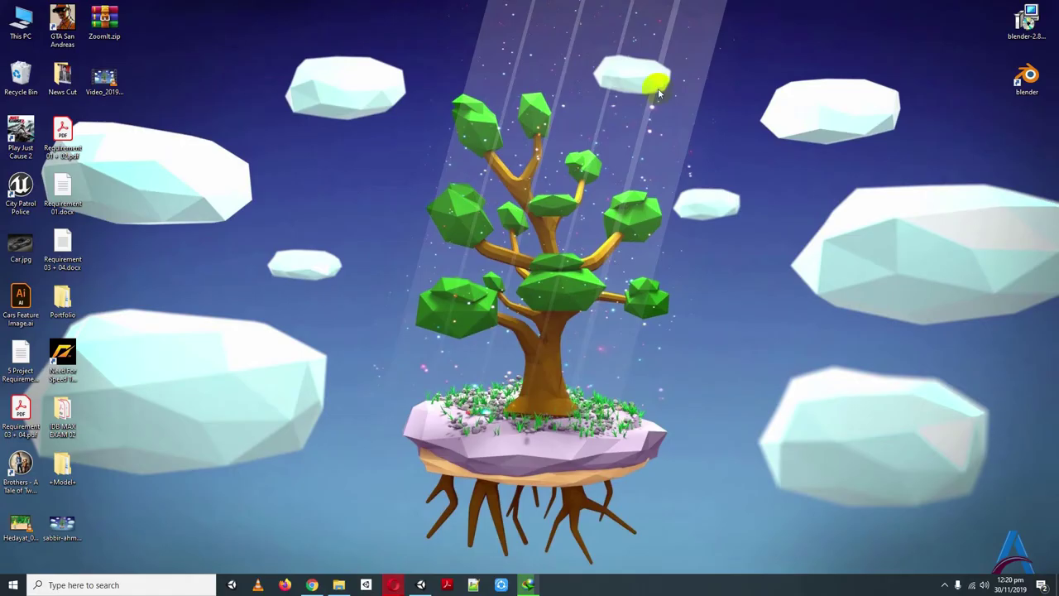
Refresh the desktop so blender-2.81-windows64.msi appears, and reposition its icon.
right_click(654, 84)
click(682, 116)
mouse_move(1025, 25)
mouse_down()
mouse_move(927, 106)
mouse_move(916, 164)
mouse_move(1016, 27)
mouse_up()
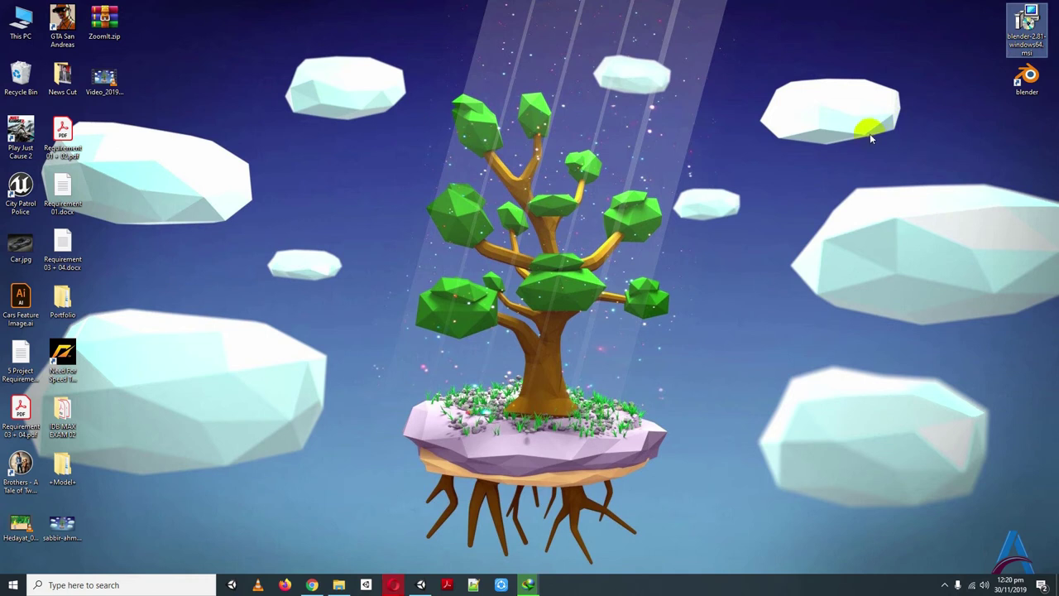
Launch the Blender 2.81 installer, pass the welcome page and accept the licence agreement.
double_click(1025, 23)
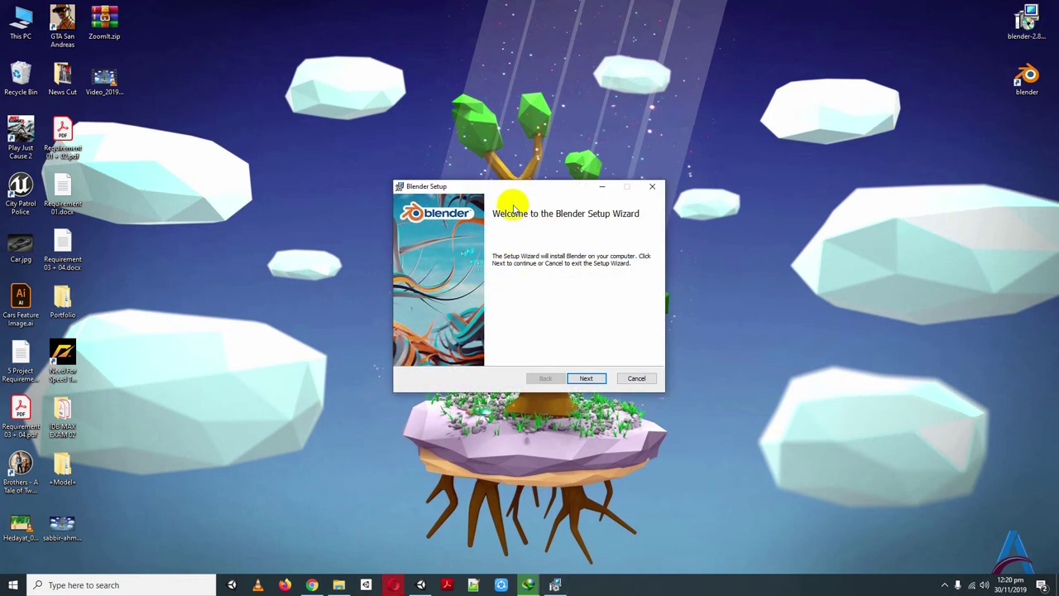
drag(513, 190, 542, 173)
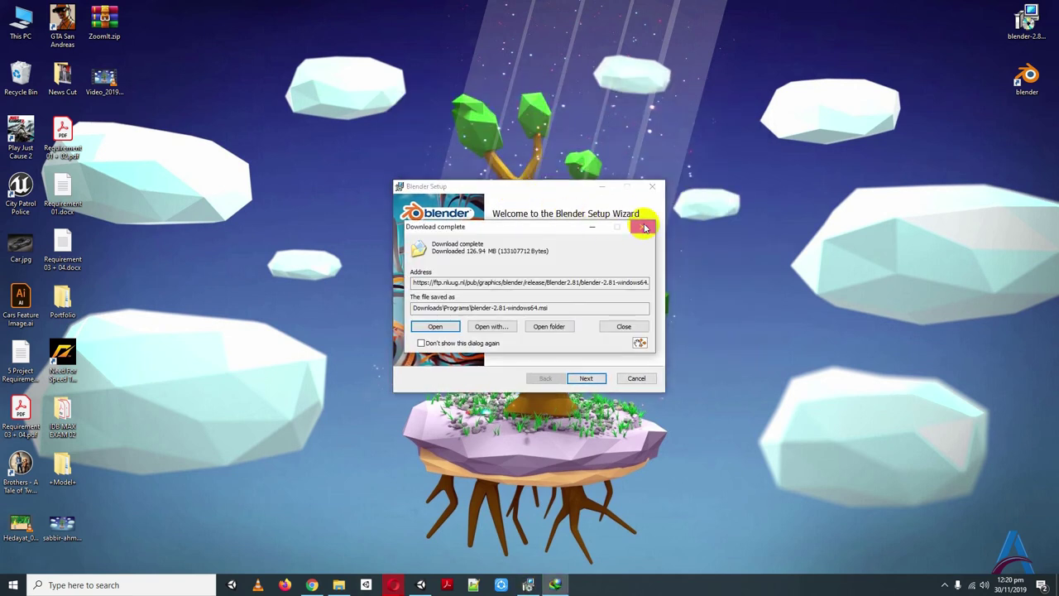
drag(525, 187, 544, 137)
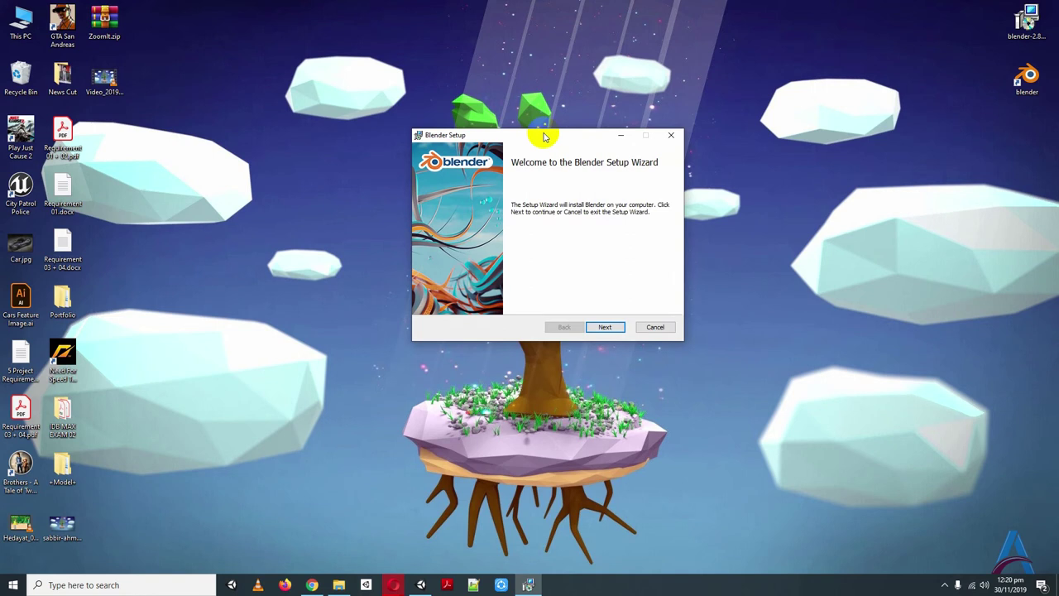
click(607, 327)
drag(662, 201, 664, 282)
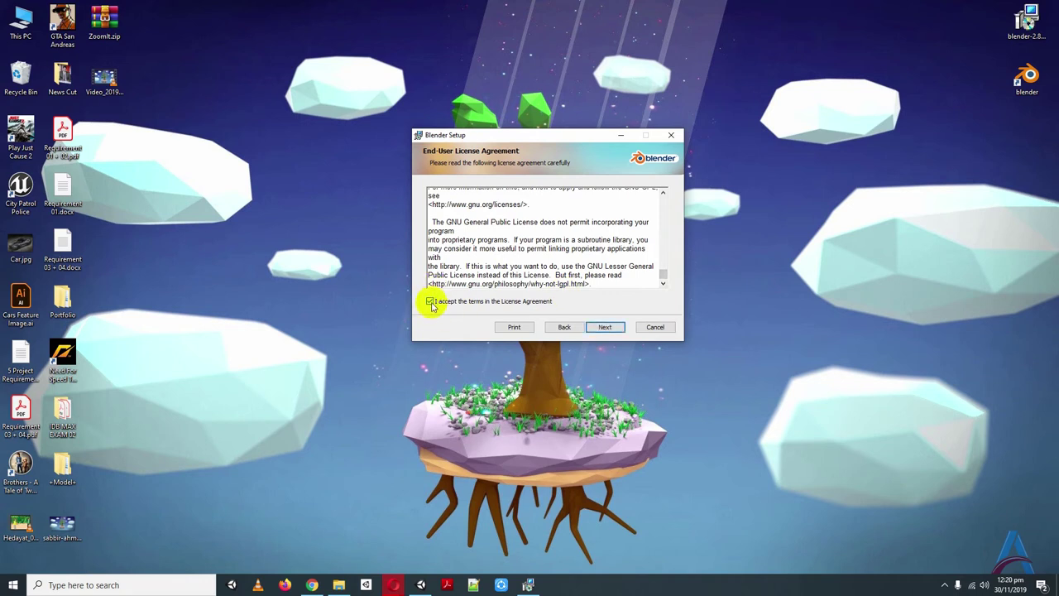
click(603, 327)
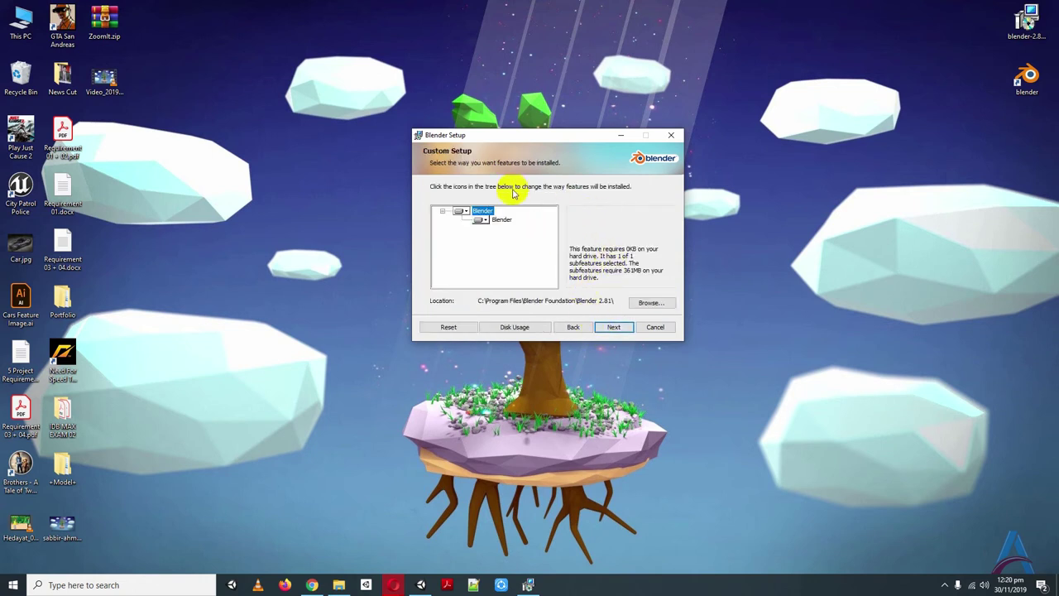
Keep the install folder C:\Program Files\Blender Foundation\Blender 2.81 and reach Ready to install.
click(646, 306)
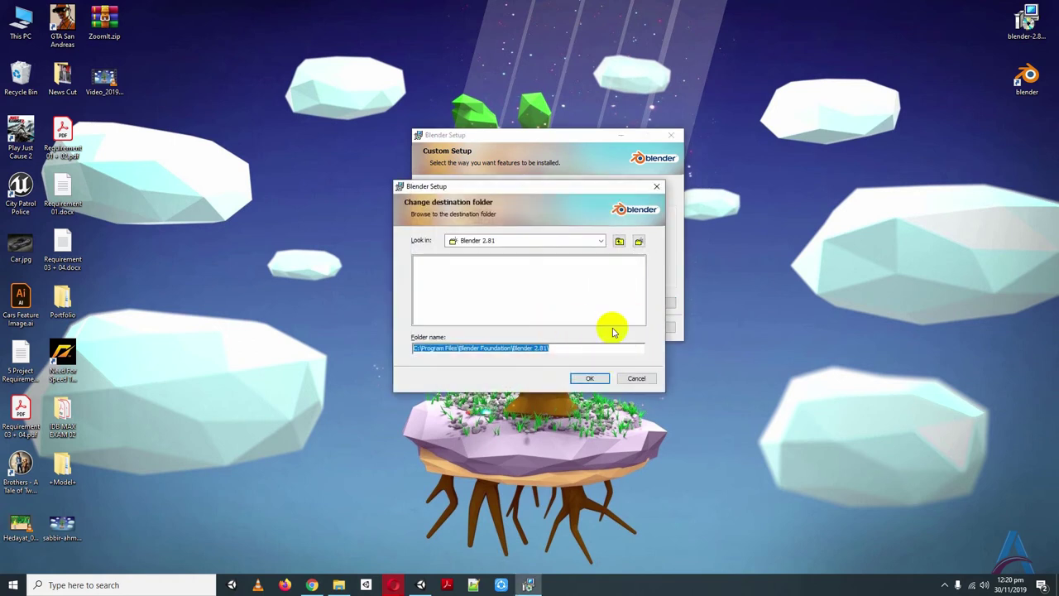
click(597, 378)
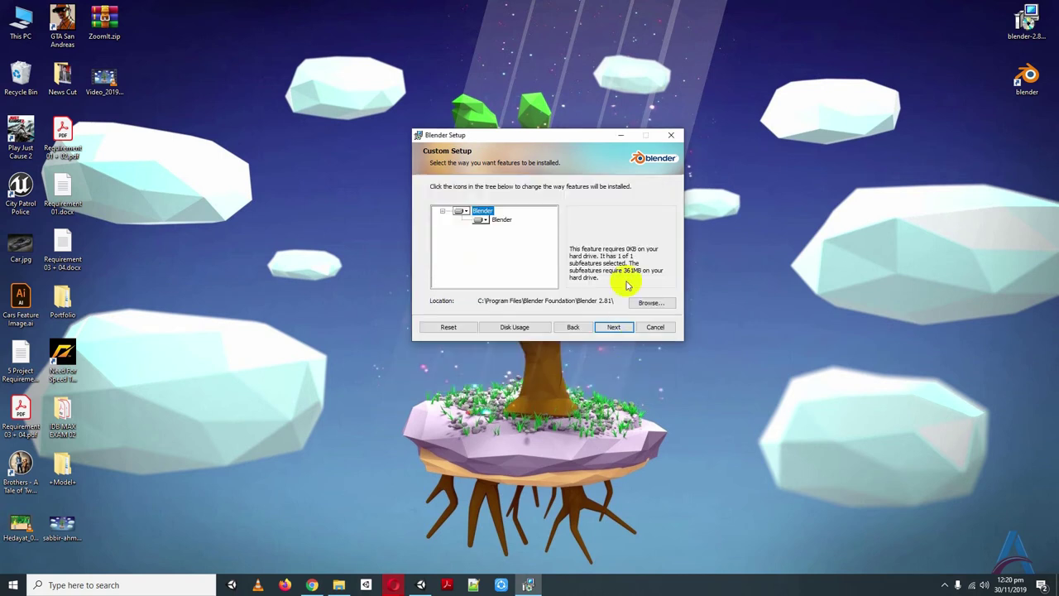
click(613, 327)
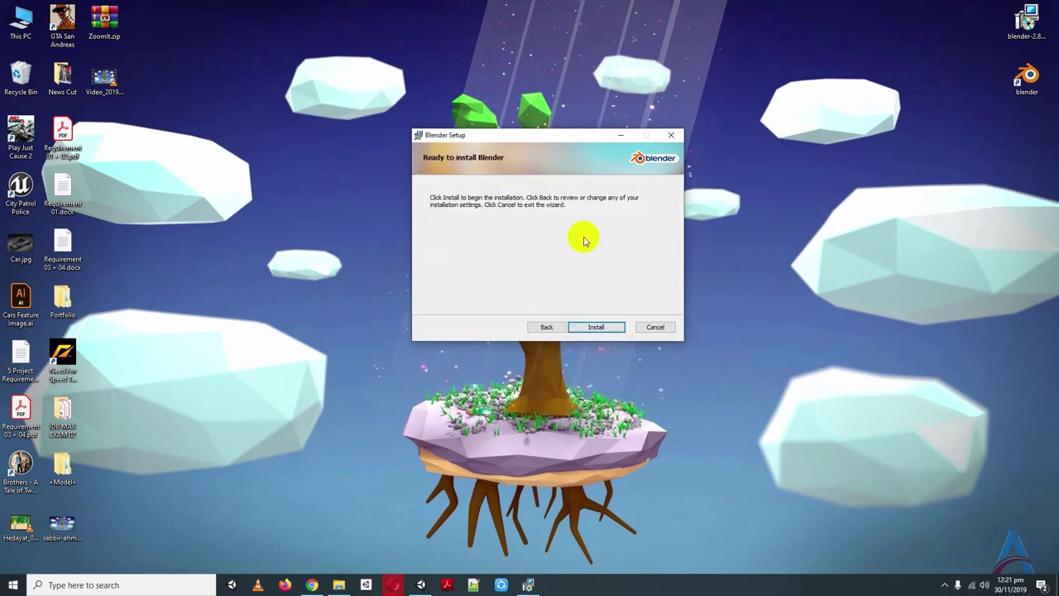
drag(535, 143, 545, 143)
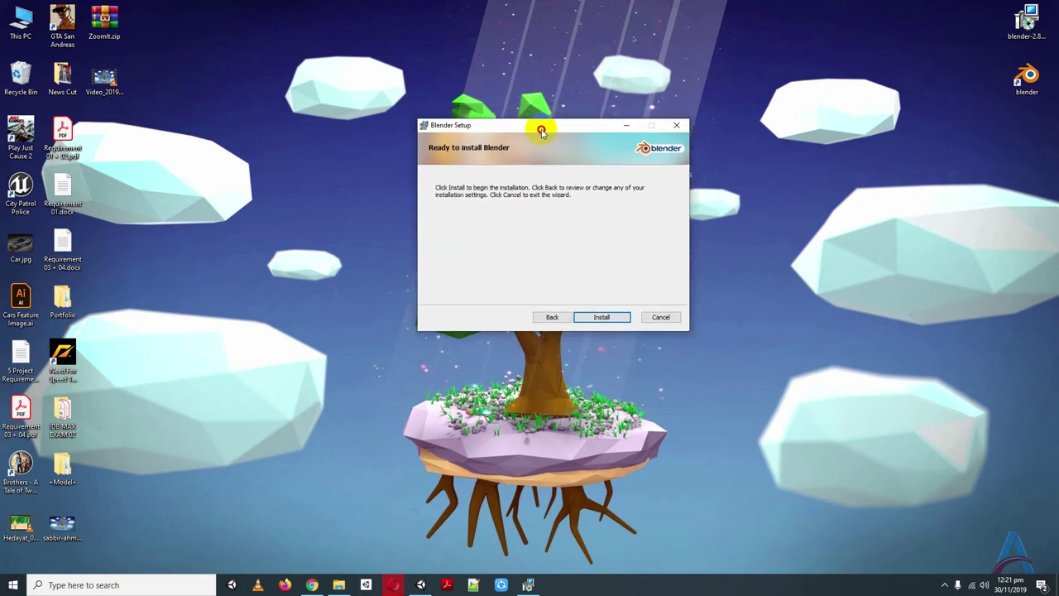
Install Blender 2.81 and let the progress bar run to completion.
click(614, 329)
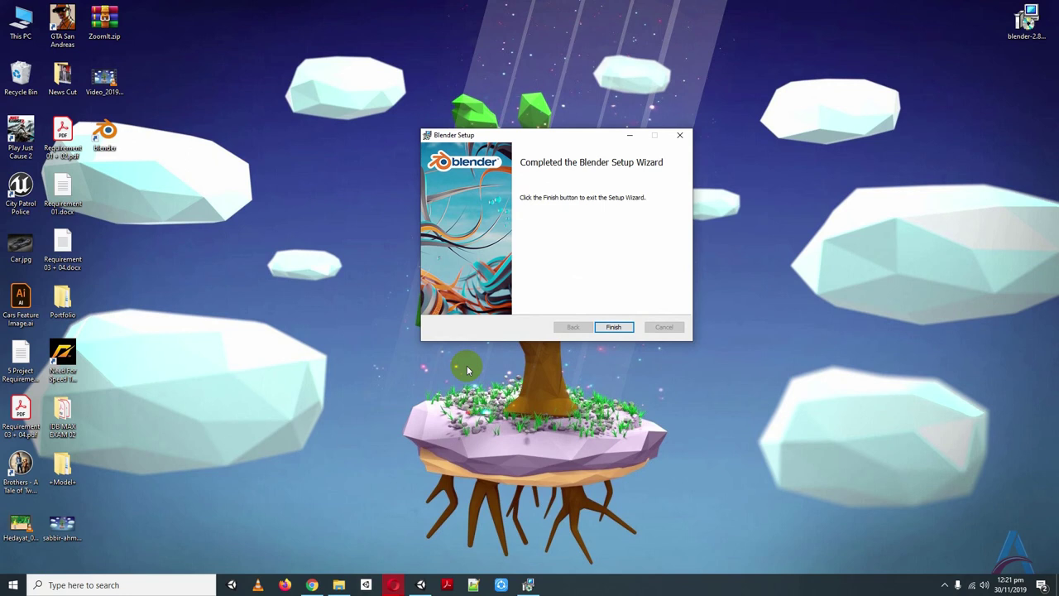
Close the finished wizard and move the Blender shortcut to the top-right, below the installer.
click(614, 328)
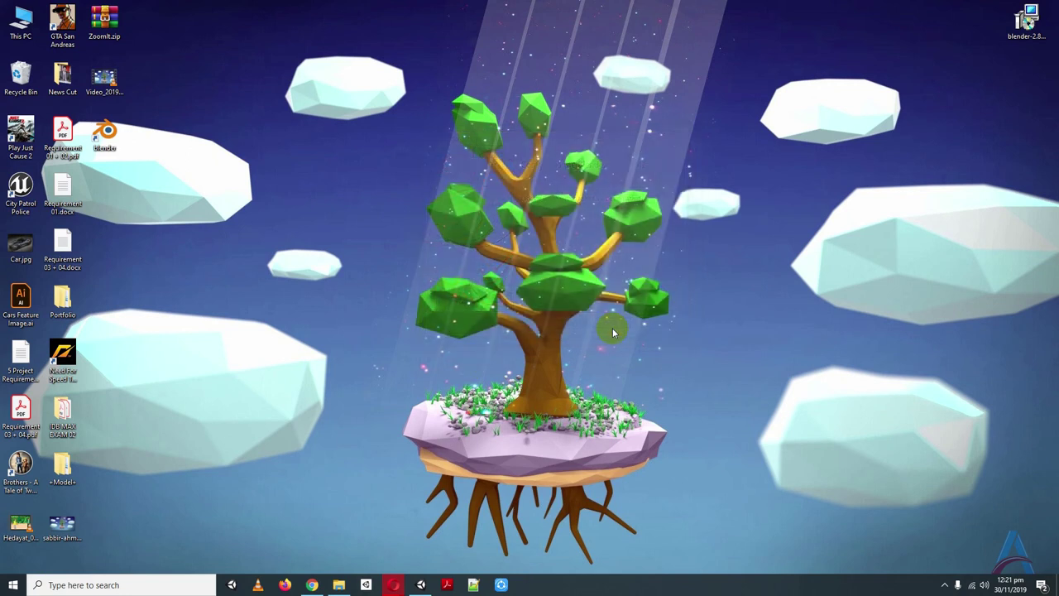
double_click(110, 137)
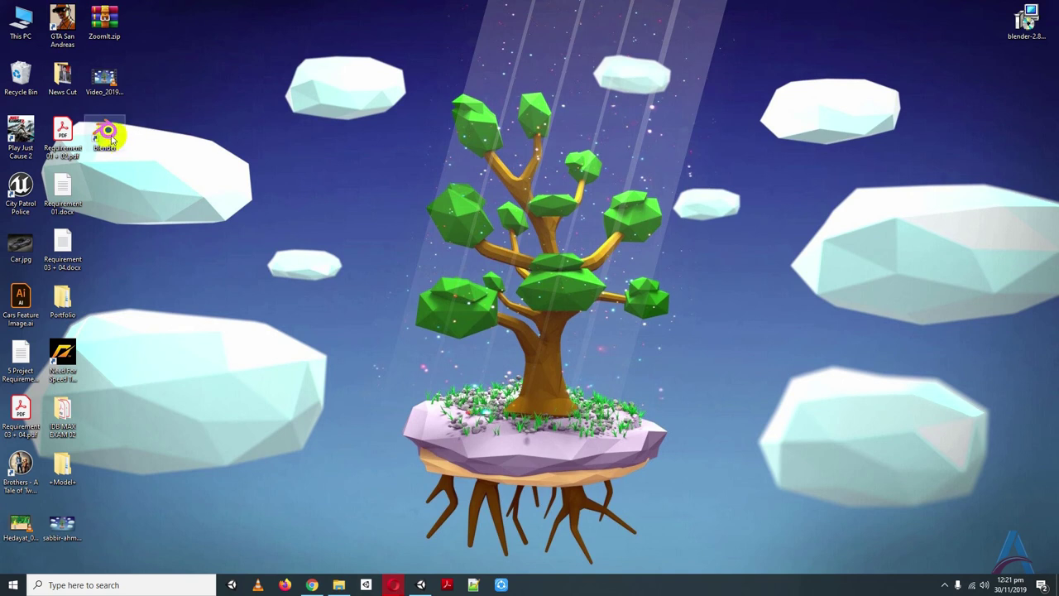
drag(110, 137, 116, 187)
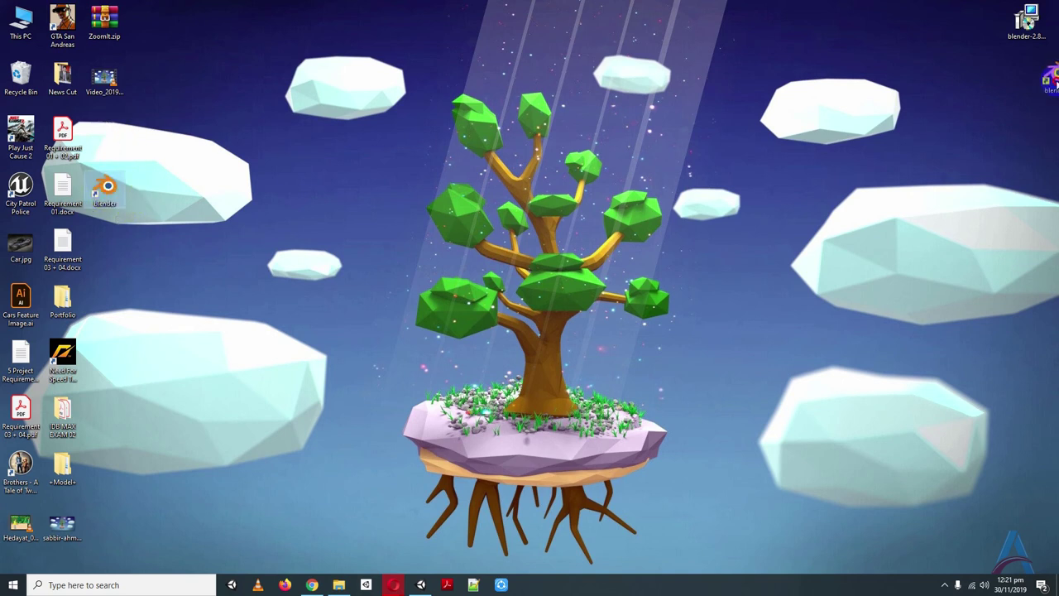
drag(1055, 83, 1026, 79)
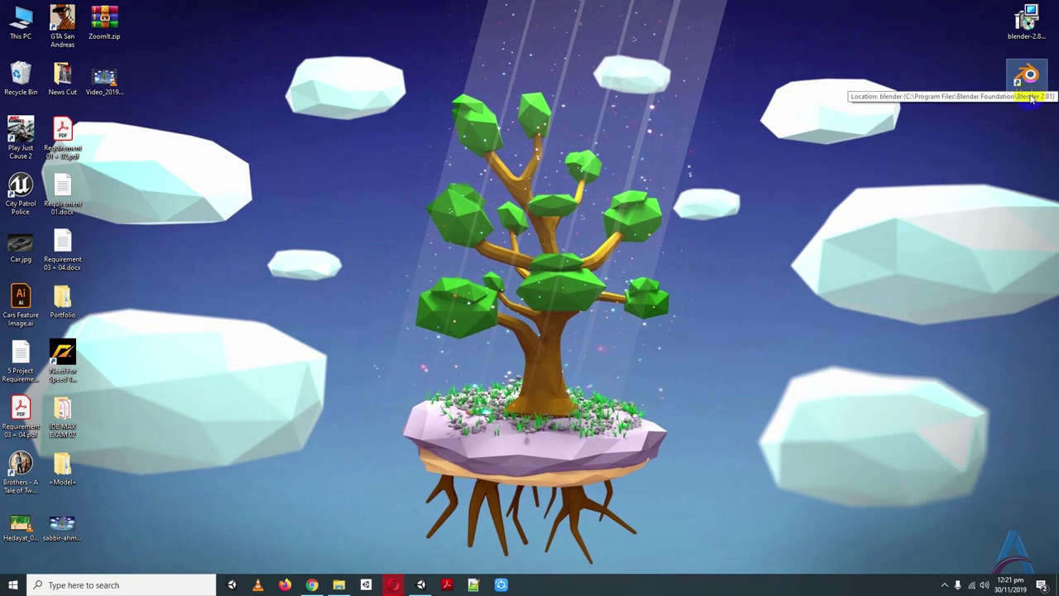
drag(1017, 83, 1030, 126)
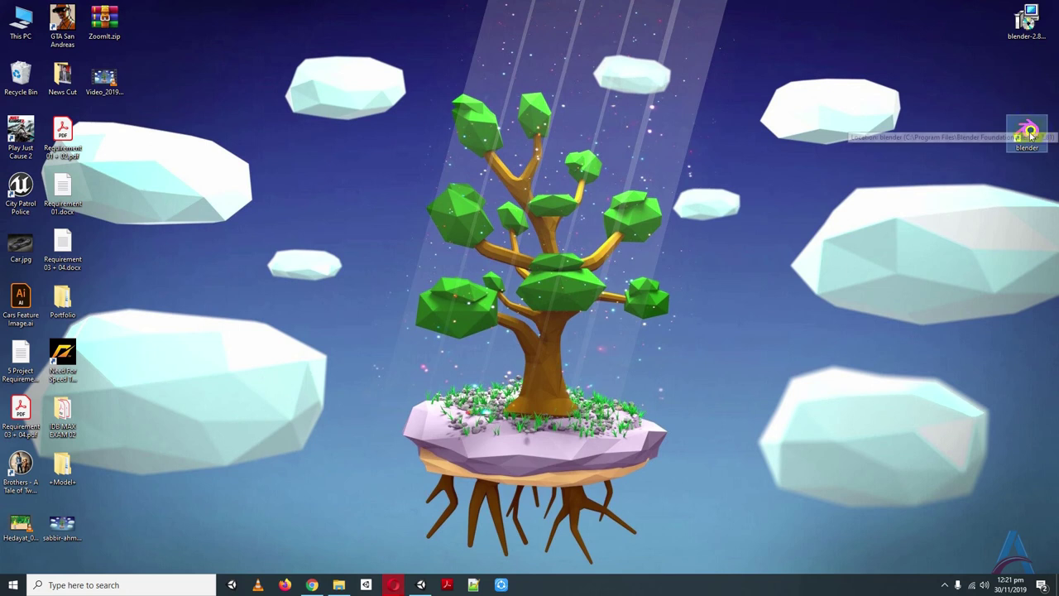
right_click(1024, 69)
click(980, 104)
click(987, 136)
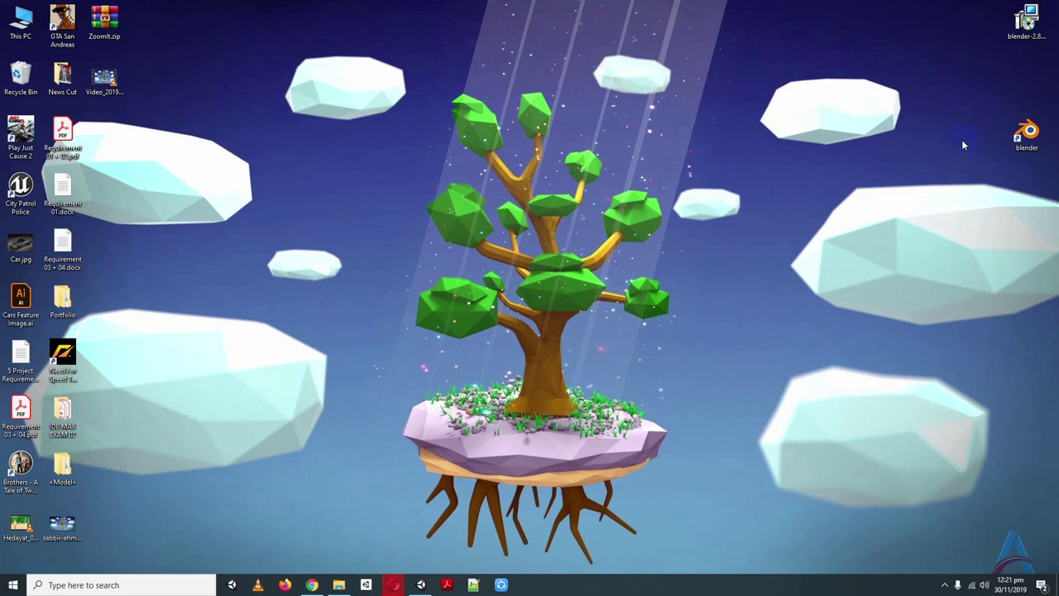
Search the Start menu for 'bled' and launch Blender from the best match.
key(super)
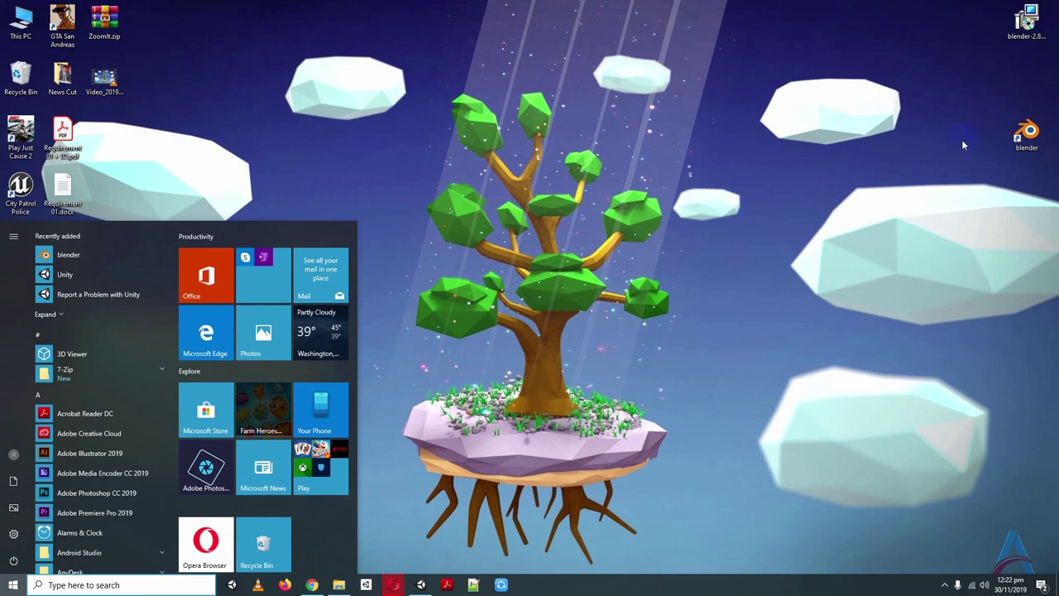
text(bled)
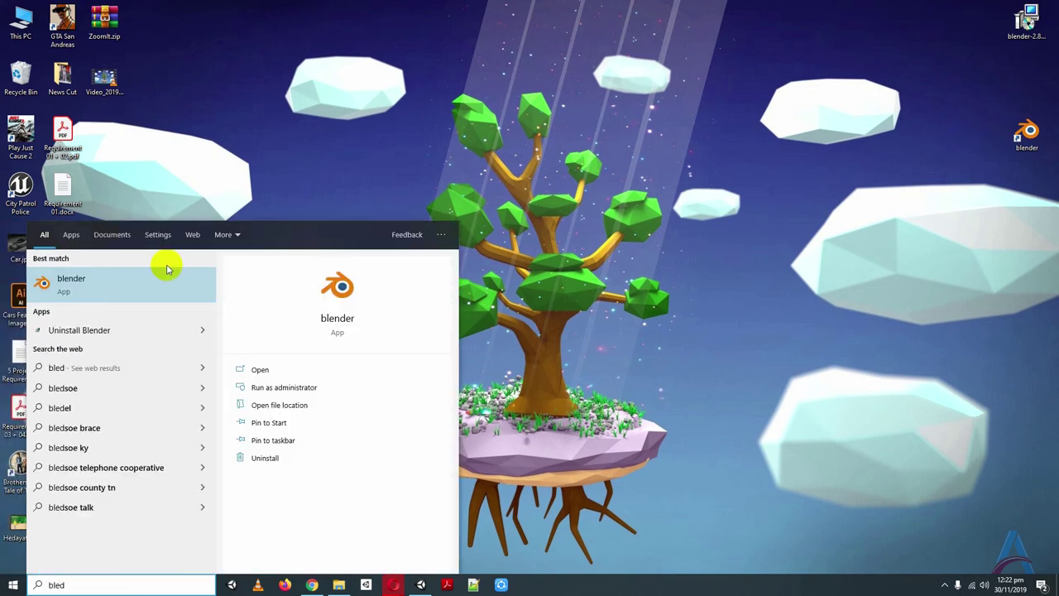
click(111, 277)
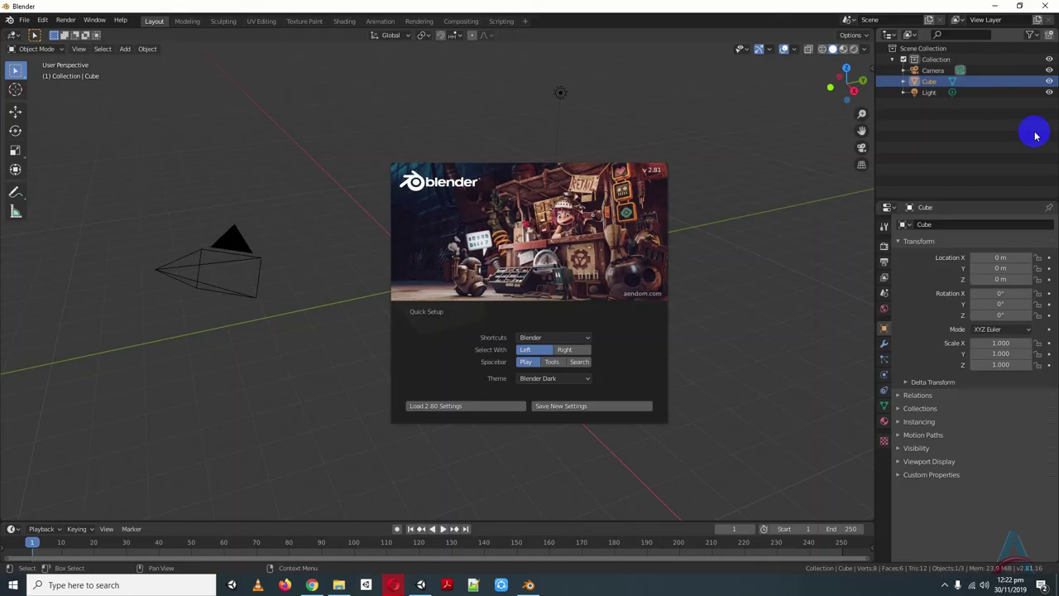
Dismiss the Quick Setup splash to reveal the default cube, camera and light.
click(528, 197)
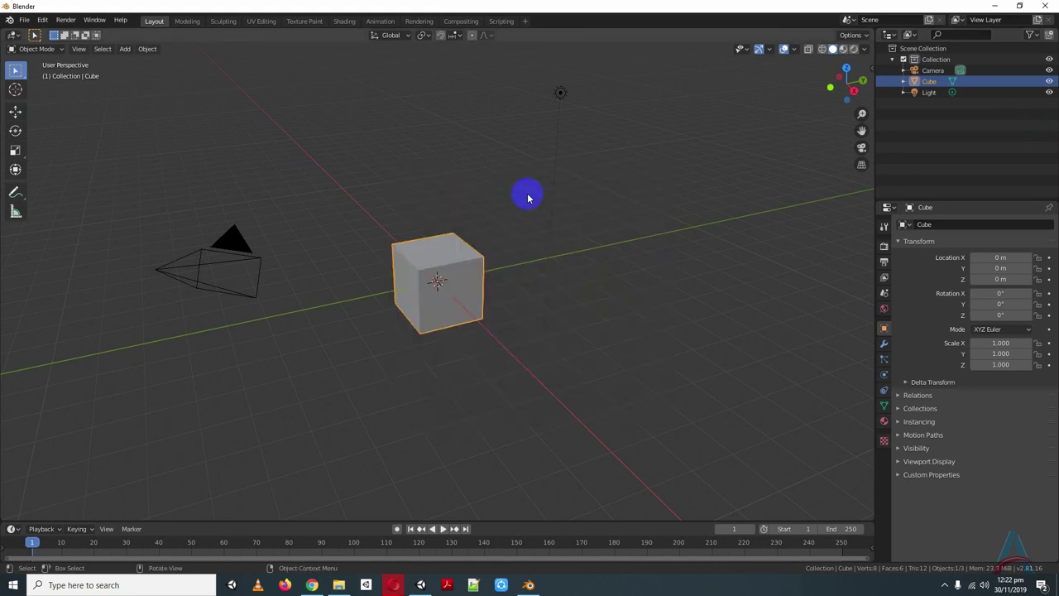